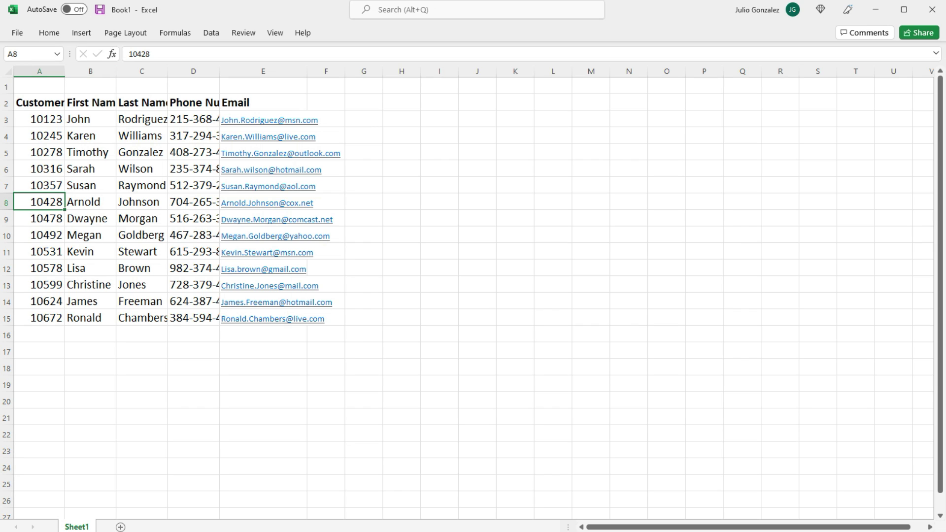
Step: Widen column A until the full 'Customer ID' heading is visible
drag(65, 72, 83, 71)
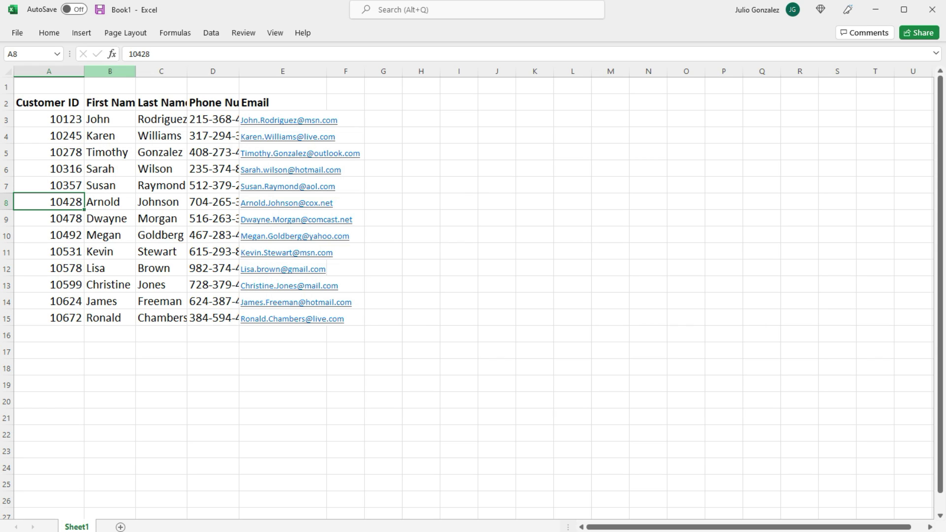
Step: Widen columns B and C together so every first and last name shows in full
drag(110, 71, 161, 71)
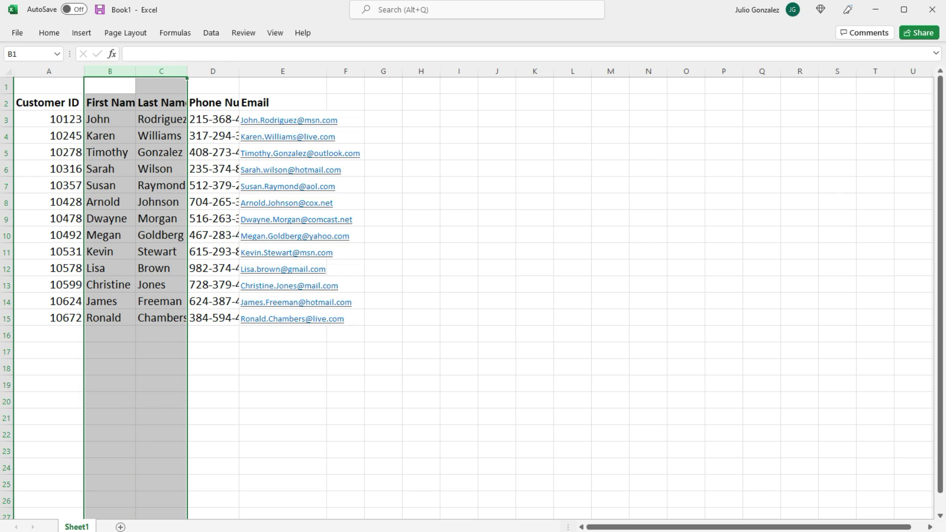
drag(187, 71, 206, 70)
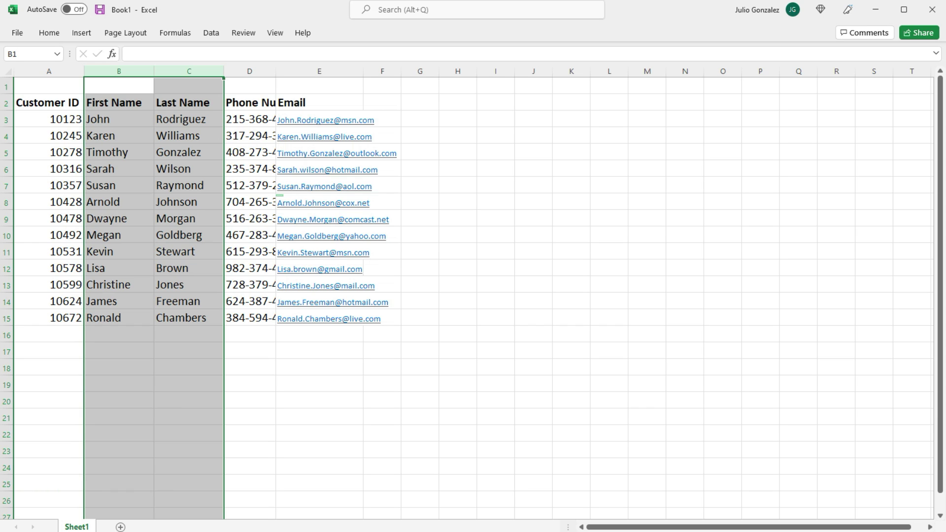
click(49, 136)
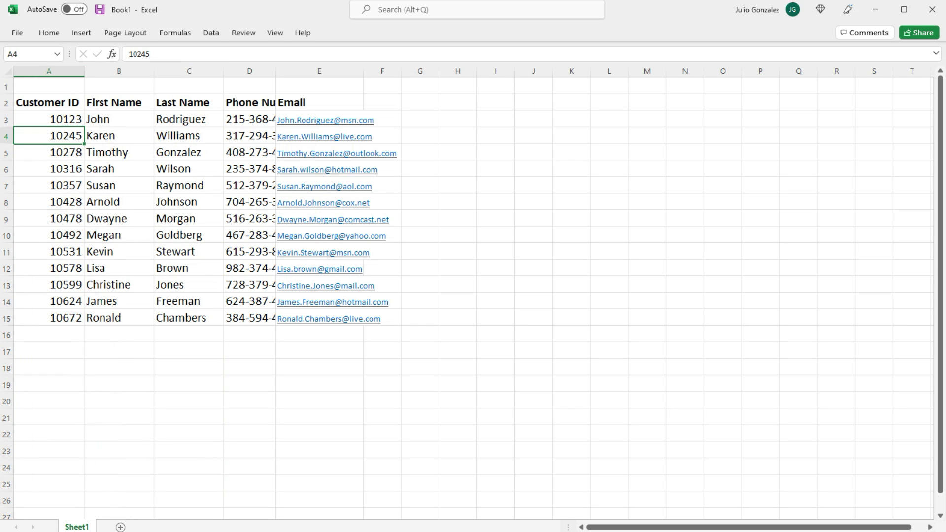
drag(7, 127, 7, 188)
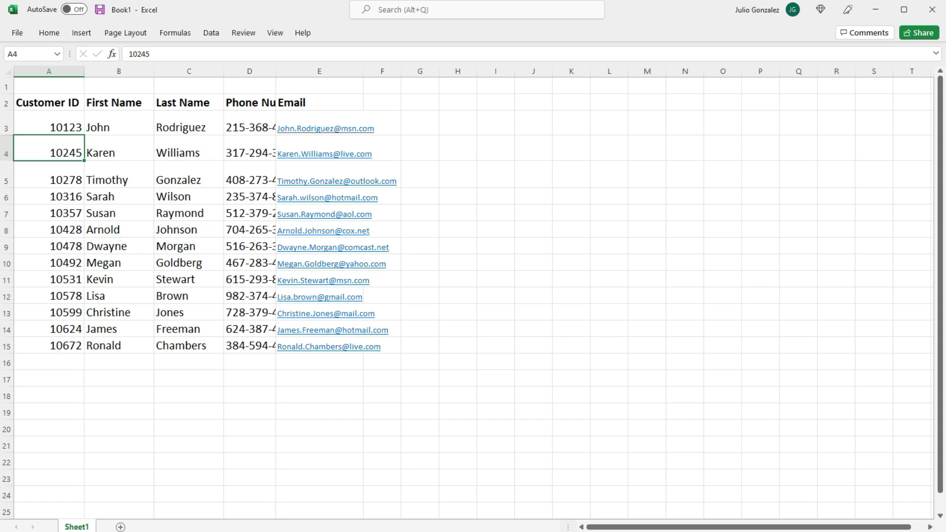
drag(7, 123, 7, 180)
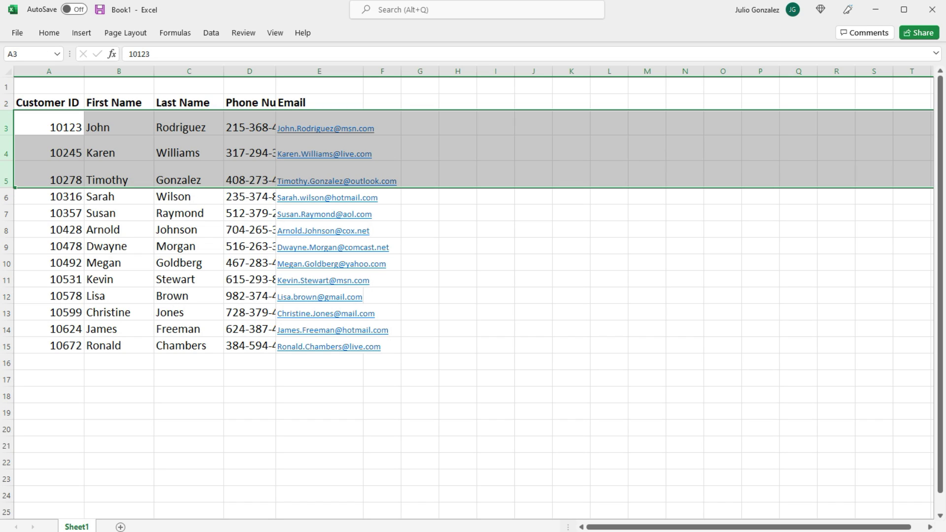
drag(7, 161, 7, 153)
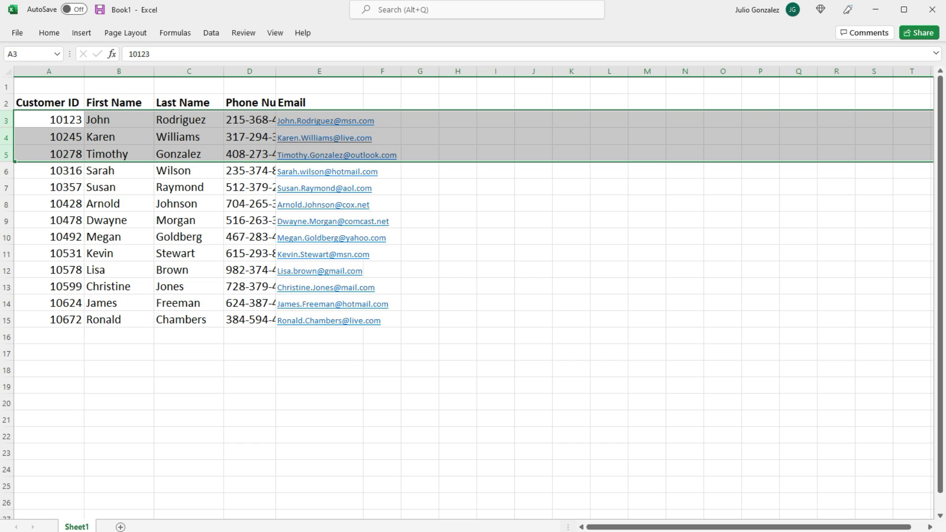
click(189, 188)
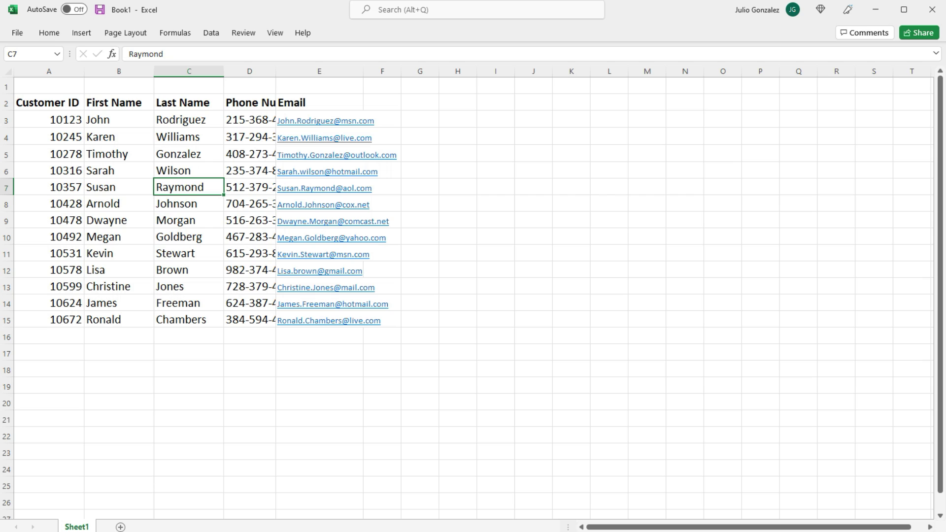
Step: AutoFit the First Name column B and make the Last Name column C a bit wider
double_click(154, 71)
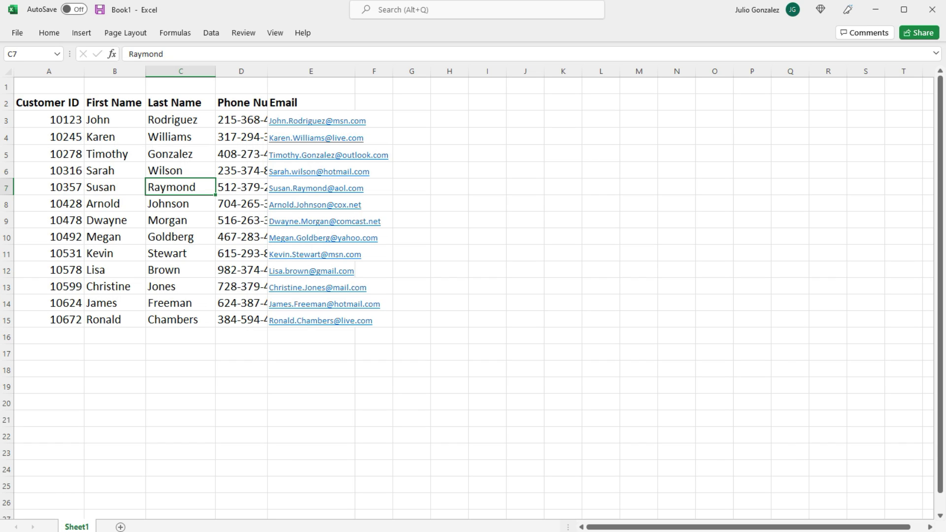
drag(215, 71, 235, 71)
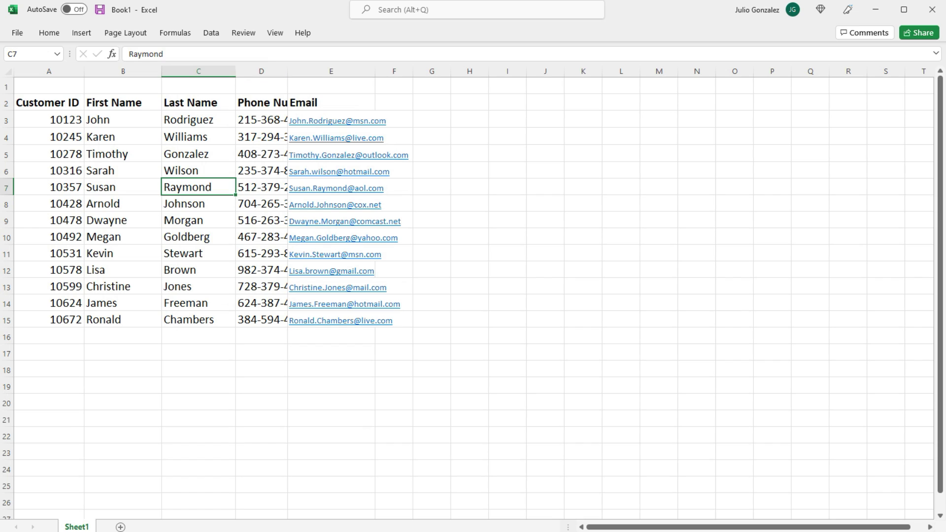
drag(123, 71, 276, 71)
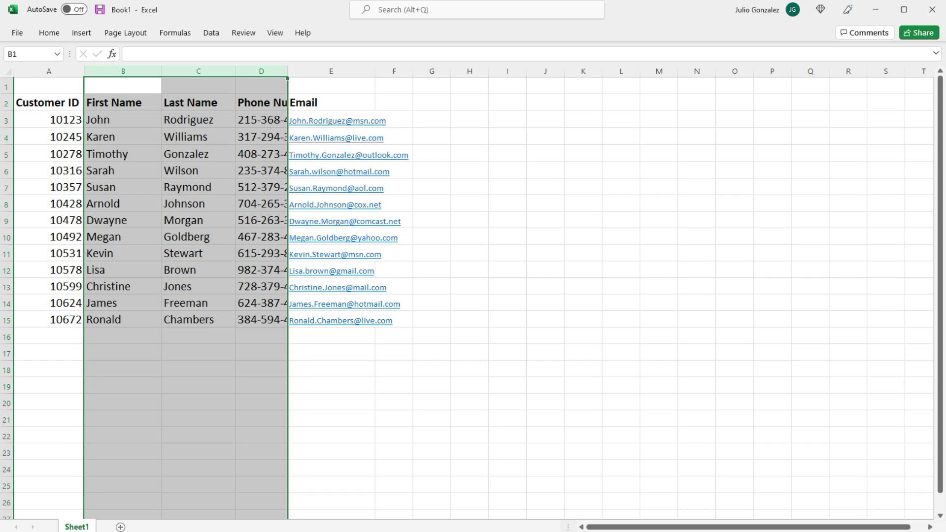
Step: AutoFit columns B to D so full phone numbers show, and make rows 3 onward taller
key(alt+h)
key(o)
key(i)
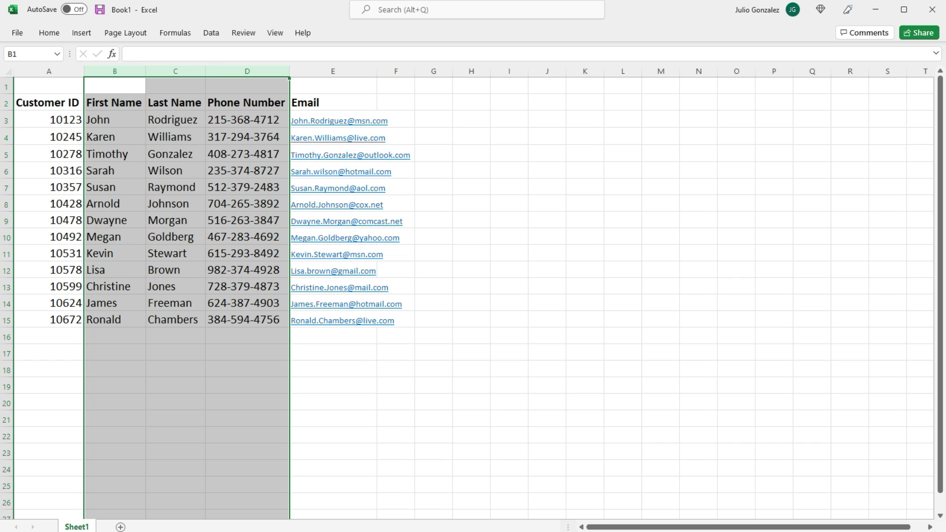
drag(7, 111, 7, 293)
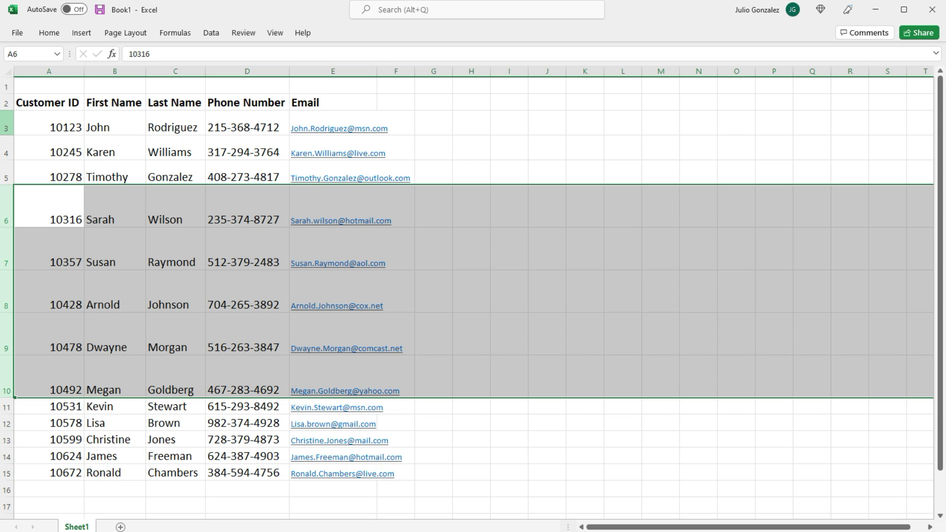
Step: AutoFit rows 3 to 15 so all customer rows share one even height
drag(6, 123, 6, 475)
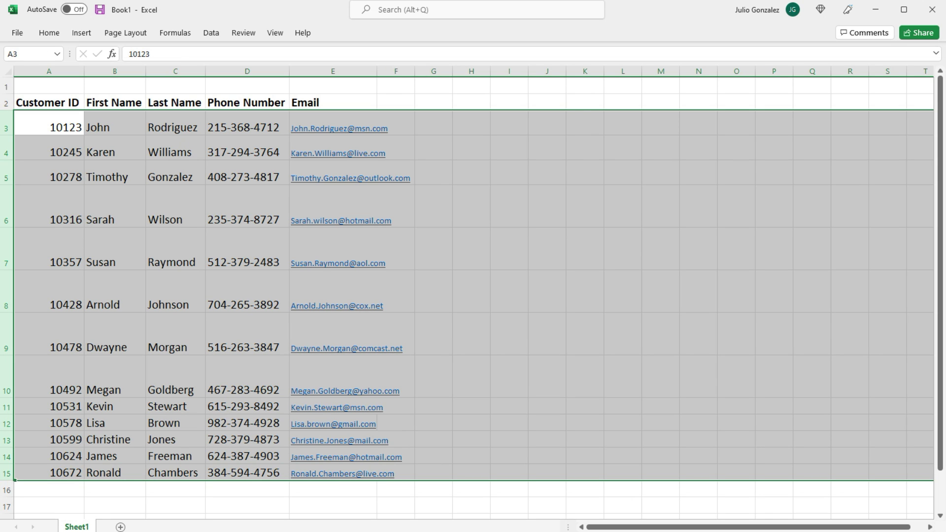
double_click(7, 185)
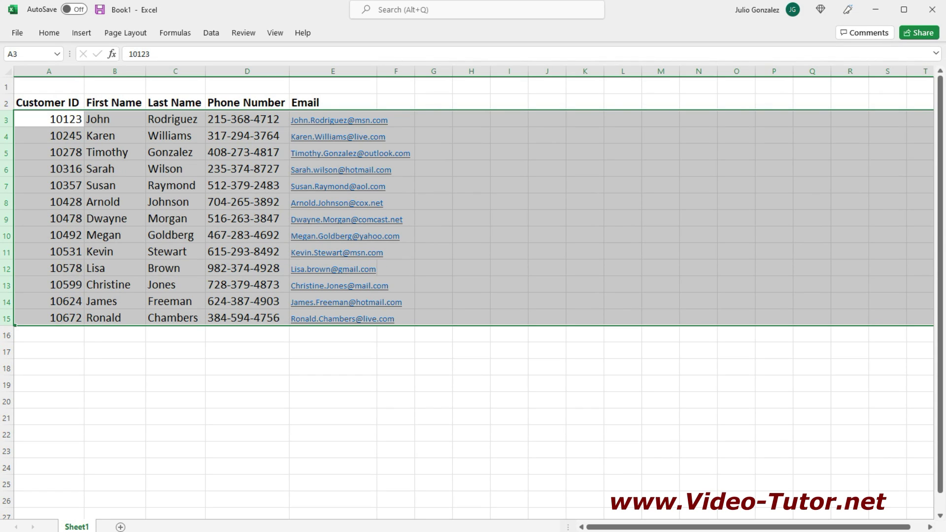
Step: Narrow columns A through E so their contents are cut off
drag(84, 71, 72, 71)
drag(133, 71, 121, 71)
drag(179, 71, 163, 71)
drag(247, 71, 221, 70)
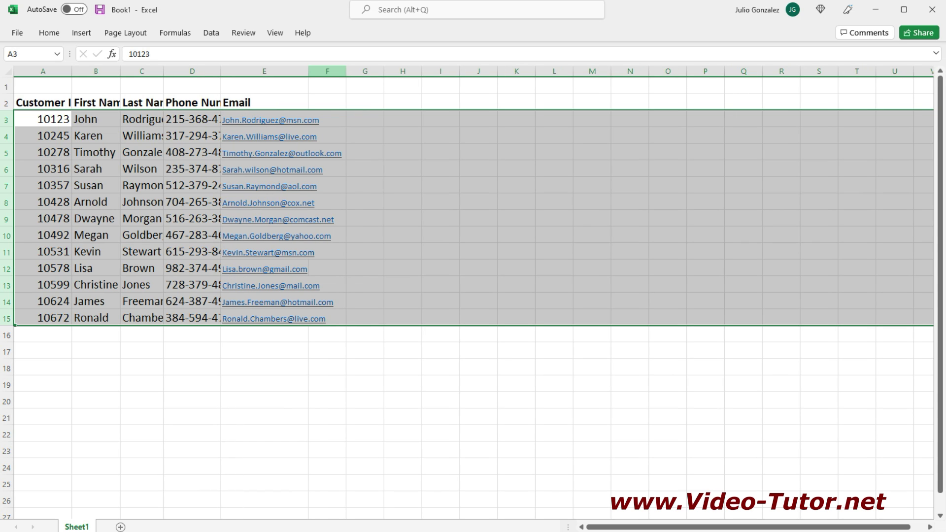
drag(307, 71, 290, 71)
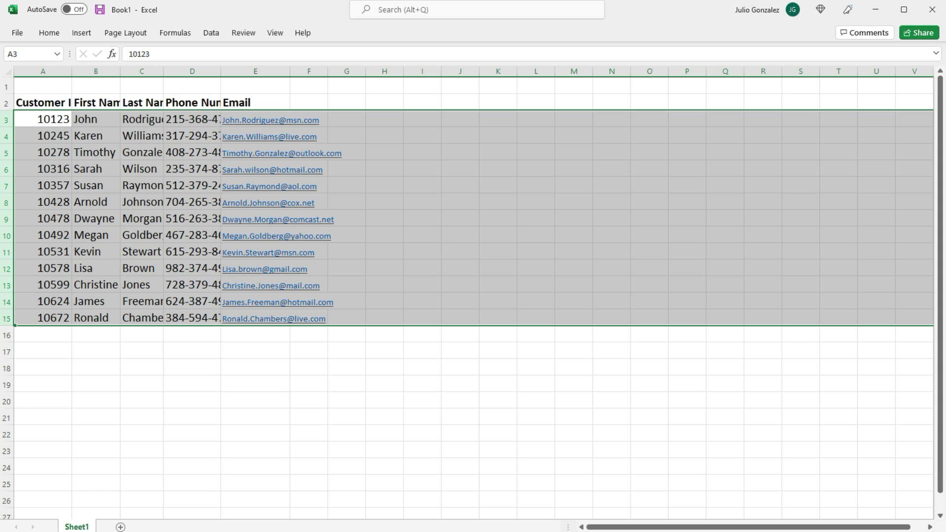
Step: Make rows 3–4 and 6–10 taller so customer rows have uneven heights
click(43, 152)
drag(6, 120, 6, 157)
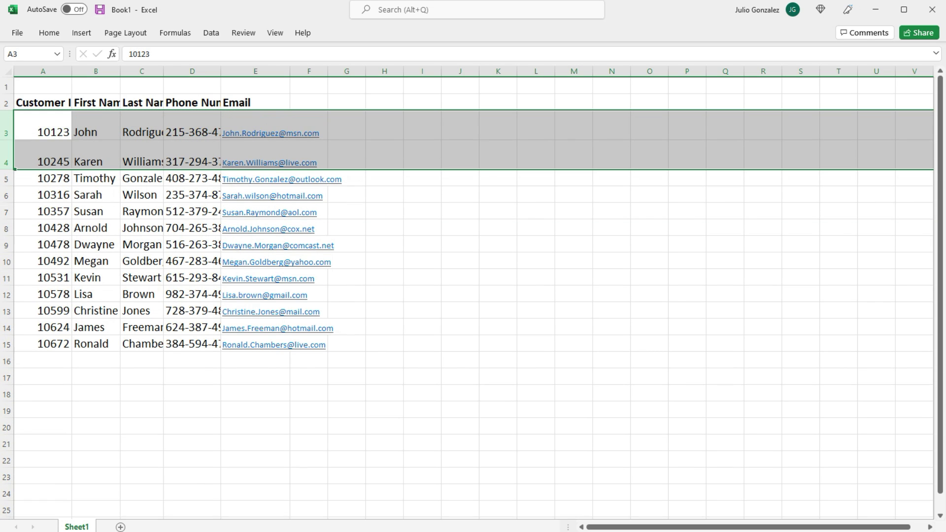
drag(6, 195, 6, 514)
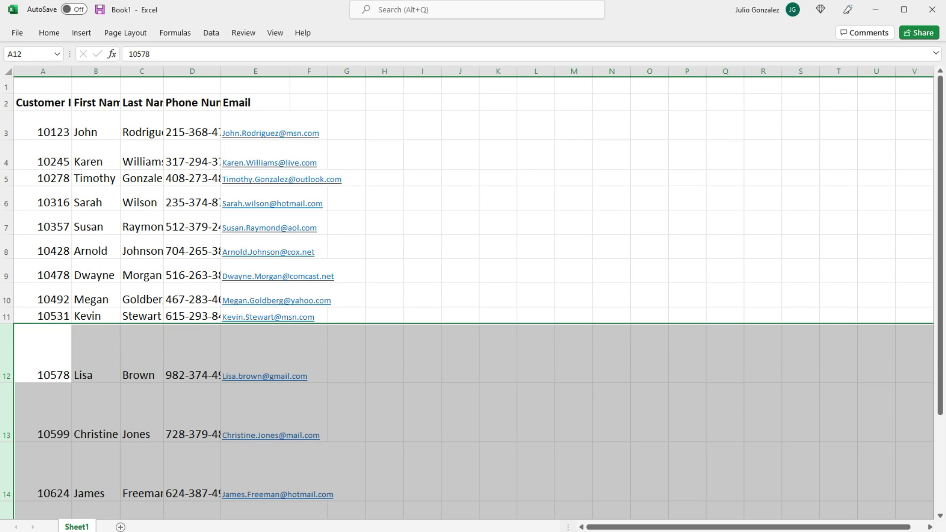
Step: Select the whole sheet and give all columns one width and all rows one height
key(ctrl+a)
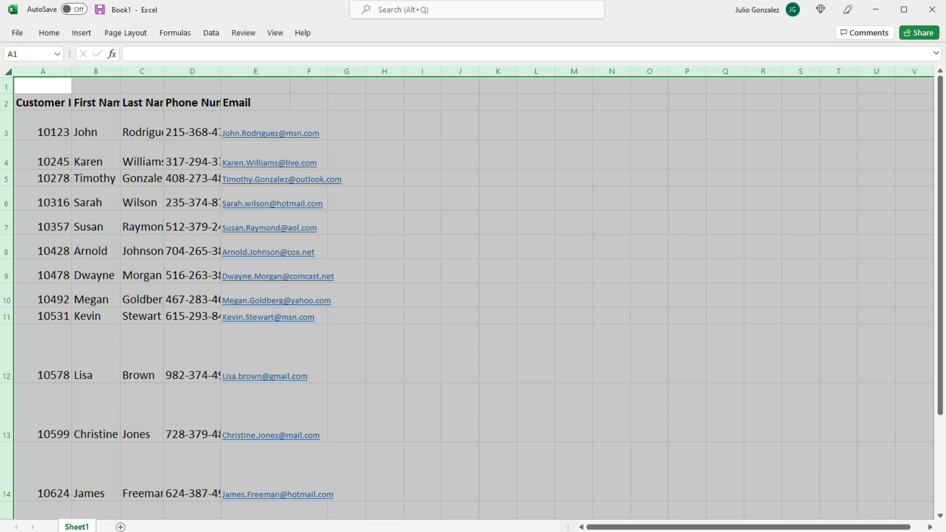
drag(120, 71, 132, 71)
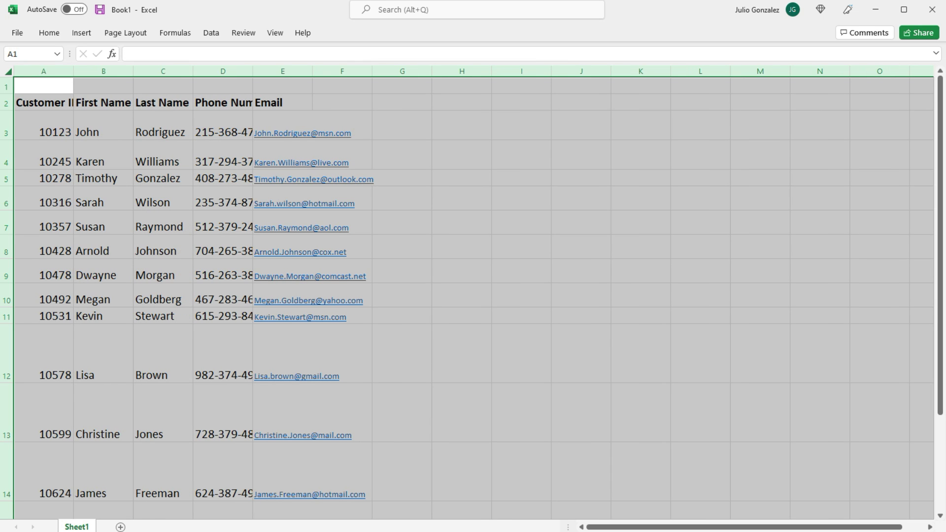
drag(133, 71, 183, 71)
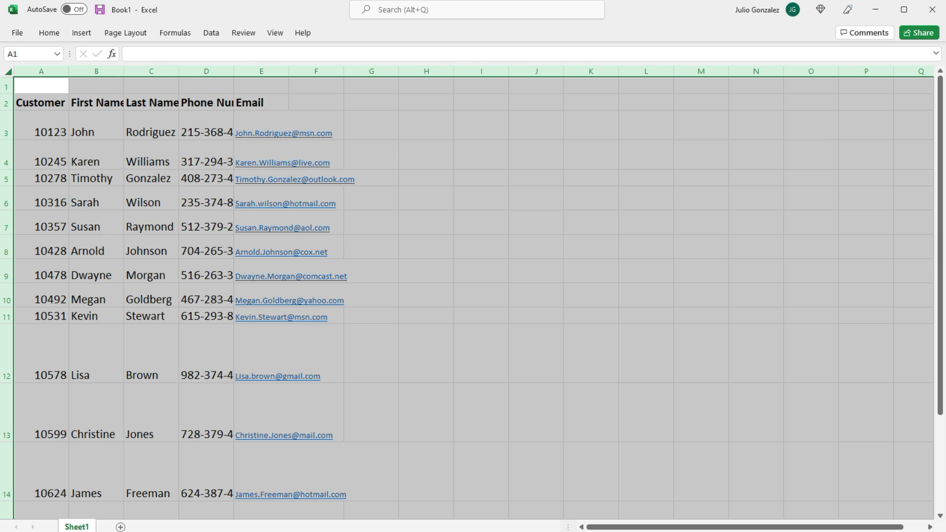
drag(7, 170, 6, 181)
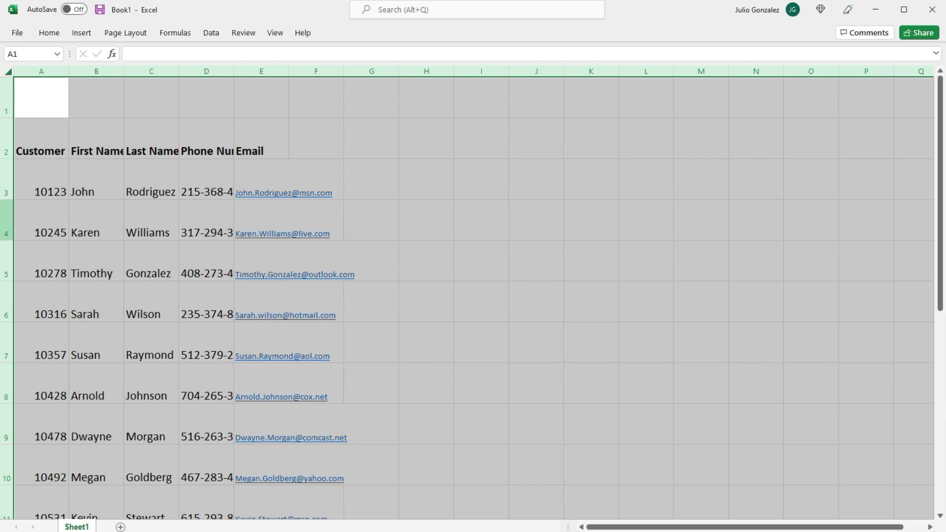
drag(6, 240, 7, 226)
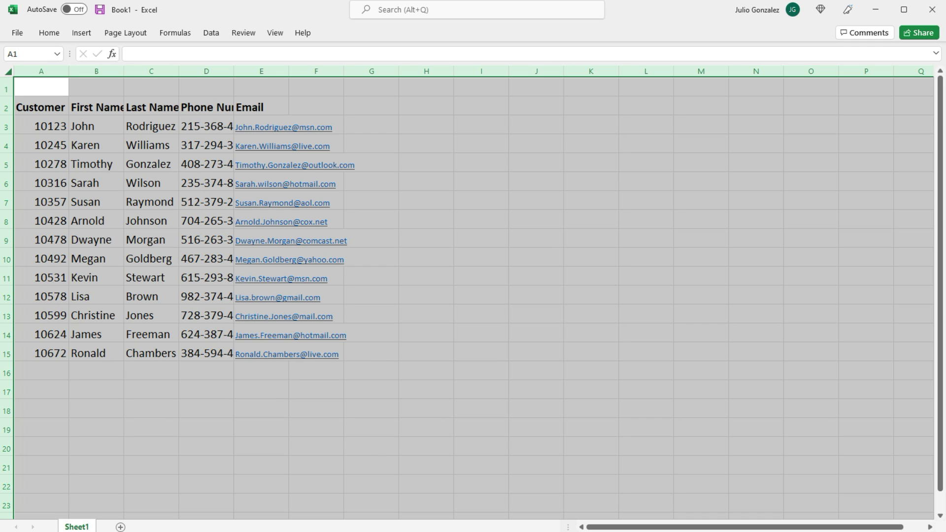
Step: AutoFit every column width across the whole sheet with Alt+H, O, I
key(alt+h)
key(o)
key(i)
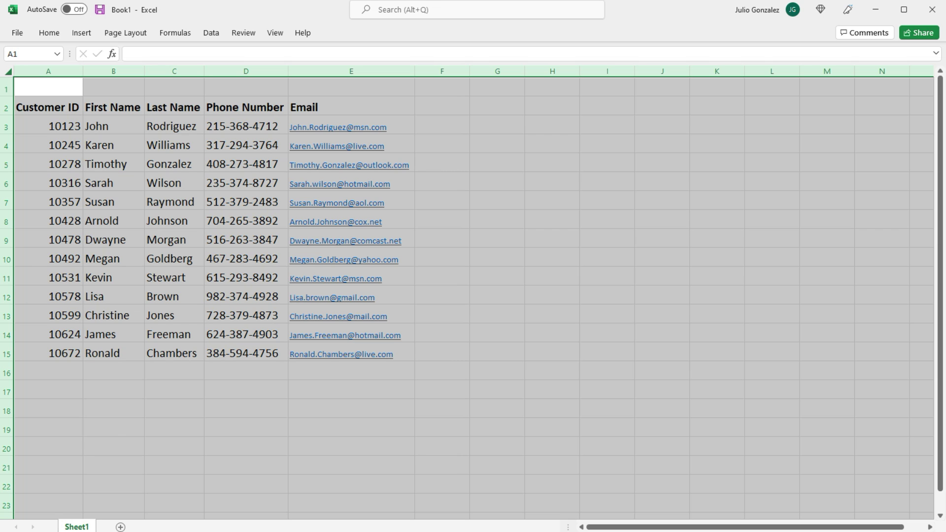
Step: Reselect the entire worksheet and AutoFit every row height with Alt+H, O, A
click(7, 127)
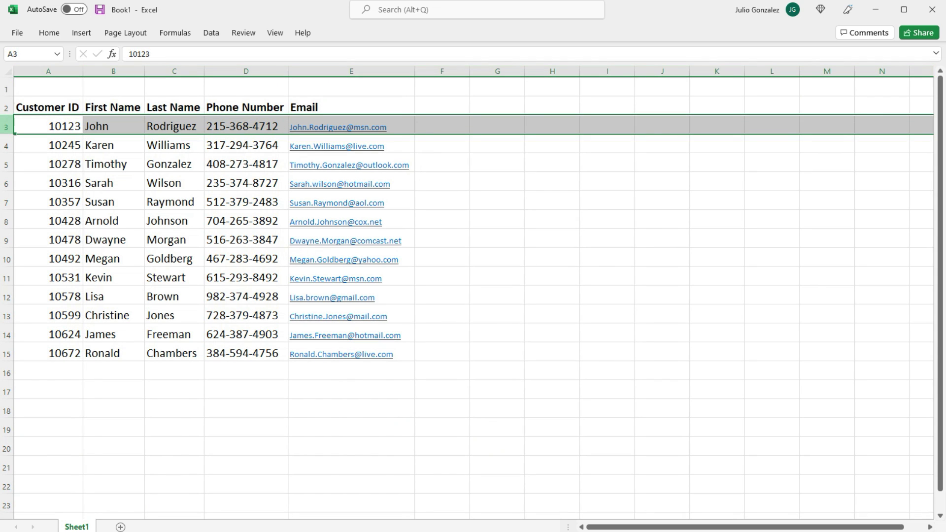
click(8, 72)
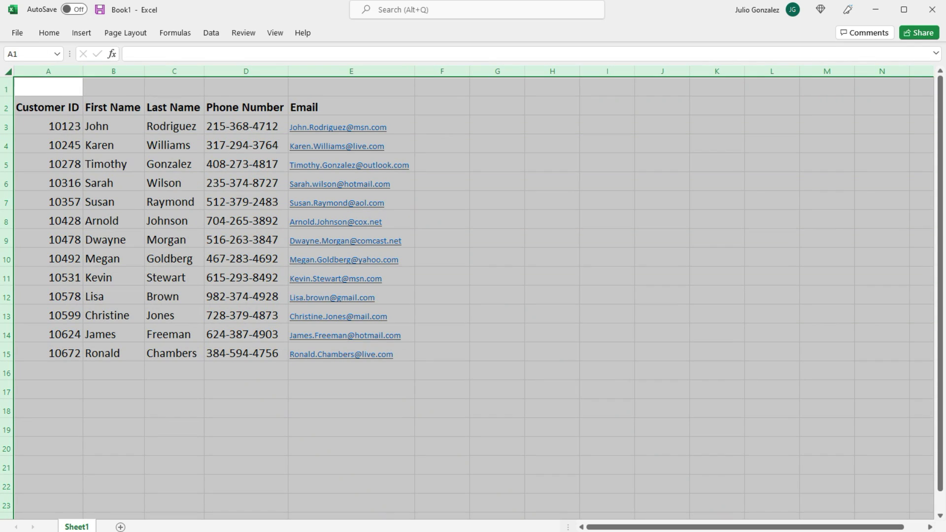
key(alt+h)
key(o)
key(a)
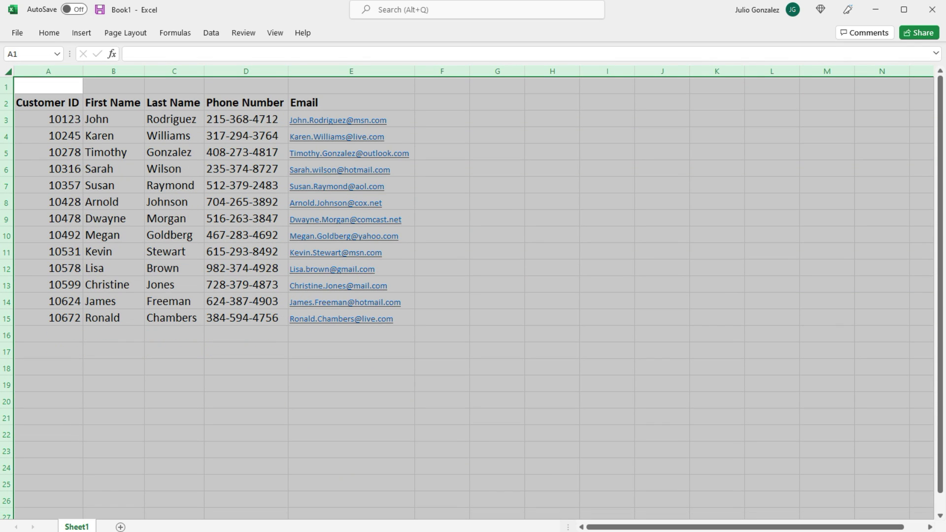